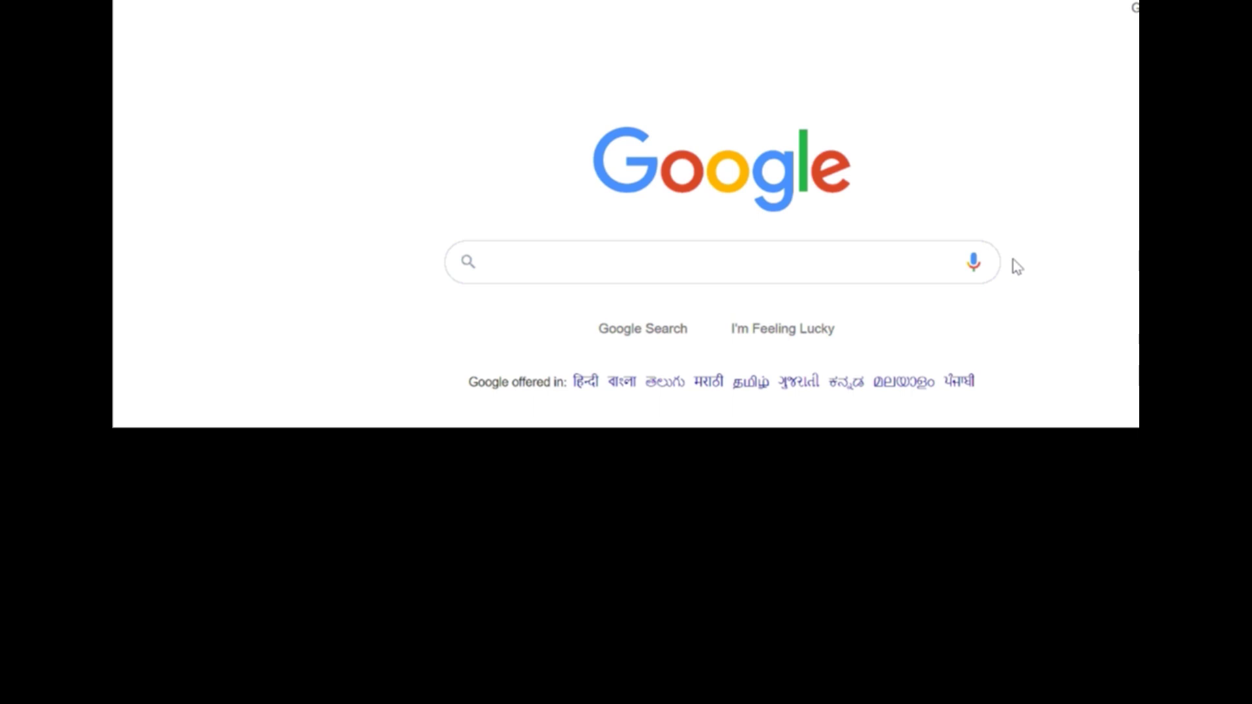
Search Google for 'eviews student version' using the suggested query
left_click(855, 258)
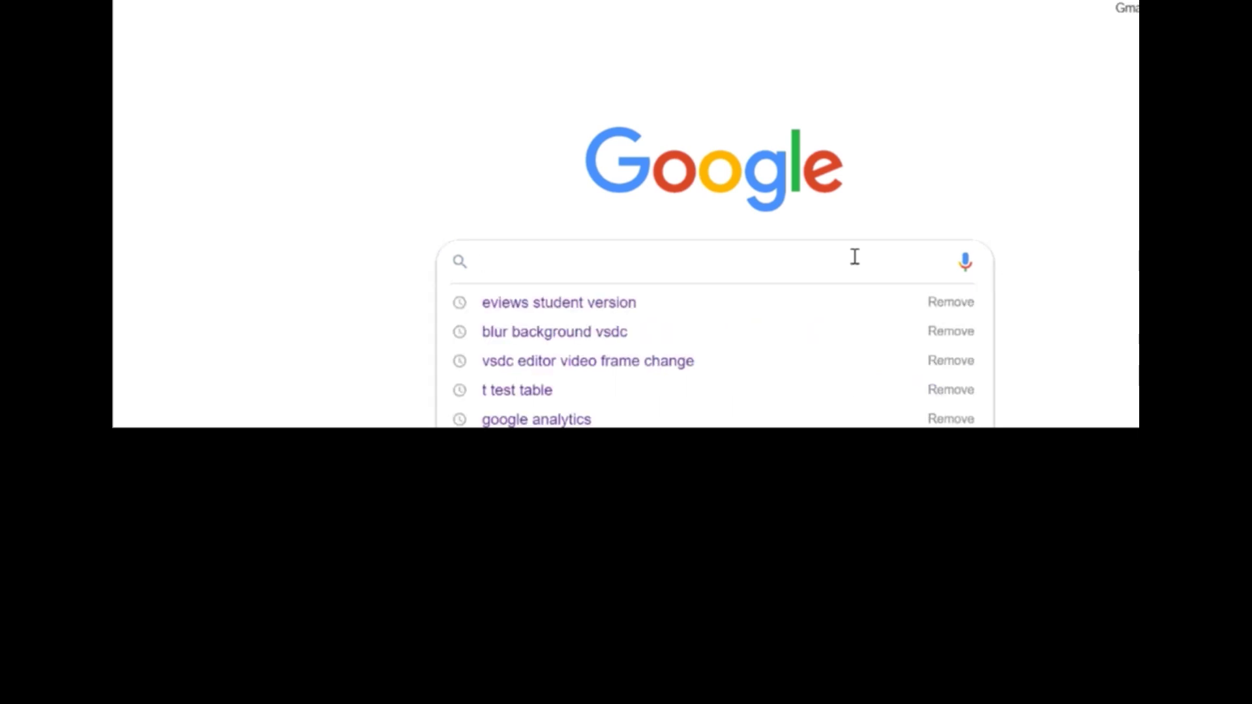
type("ev")
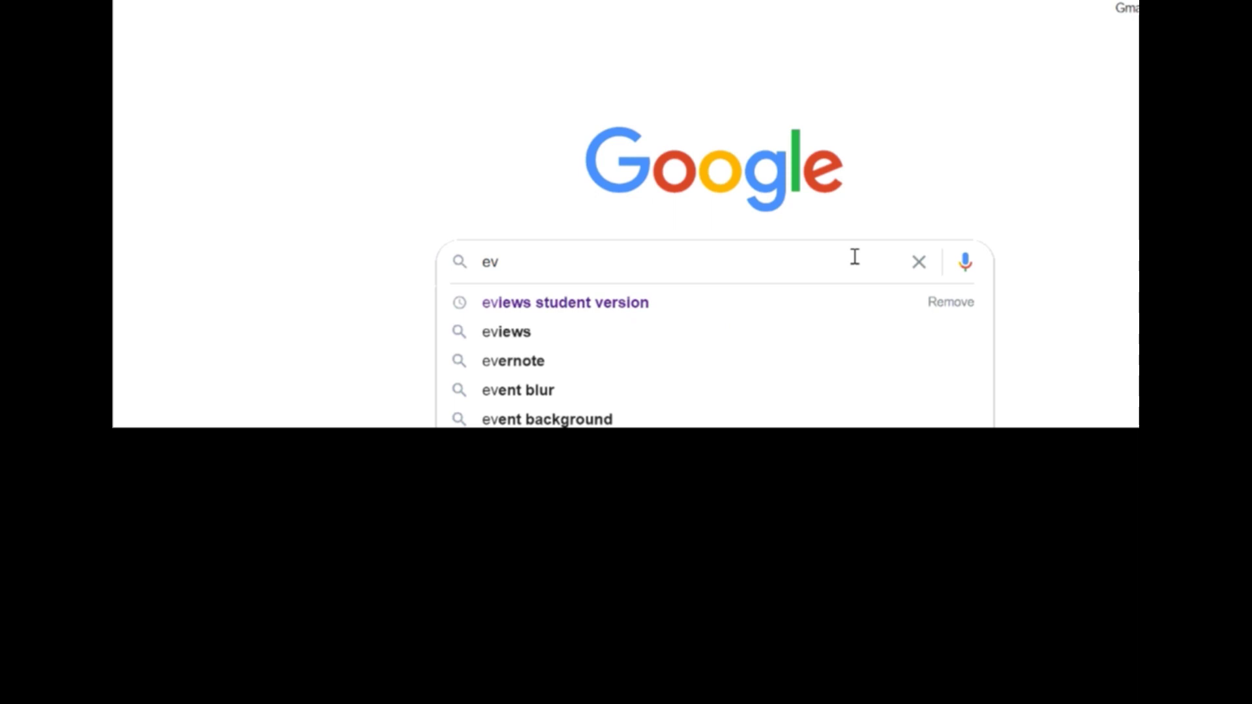
key("Down")
key("Return")
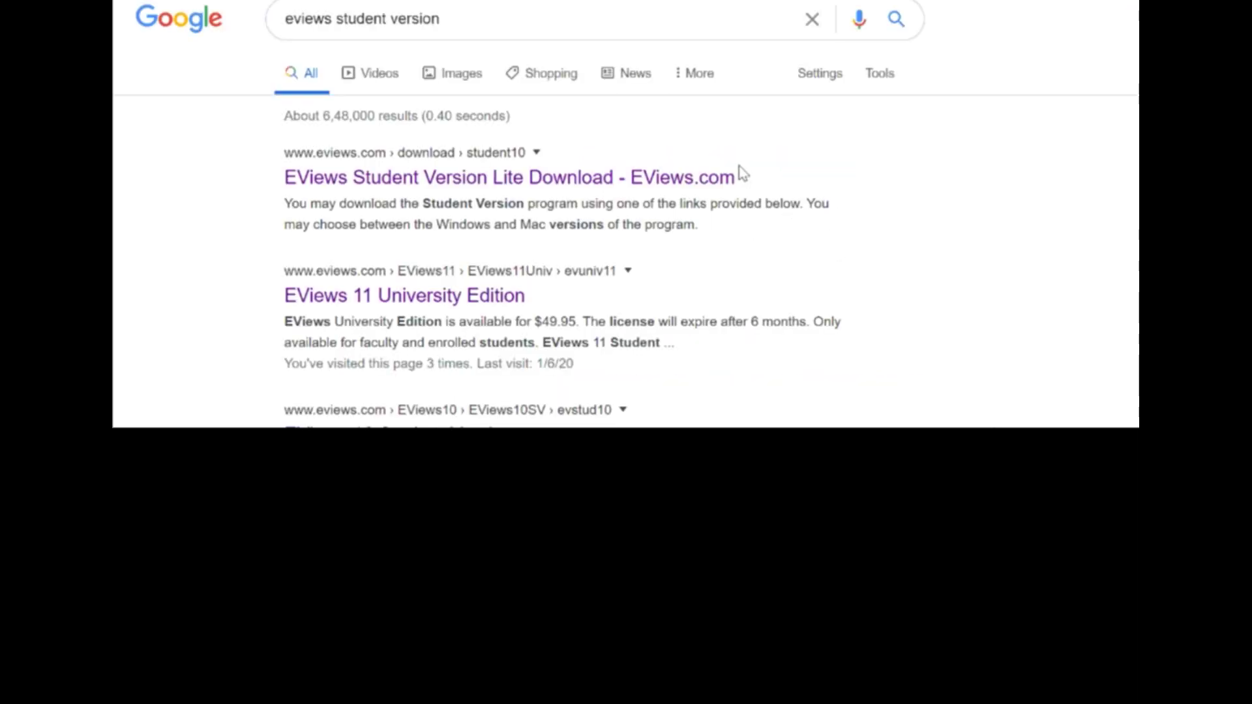
scroll(737, 175, "down", 1)
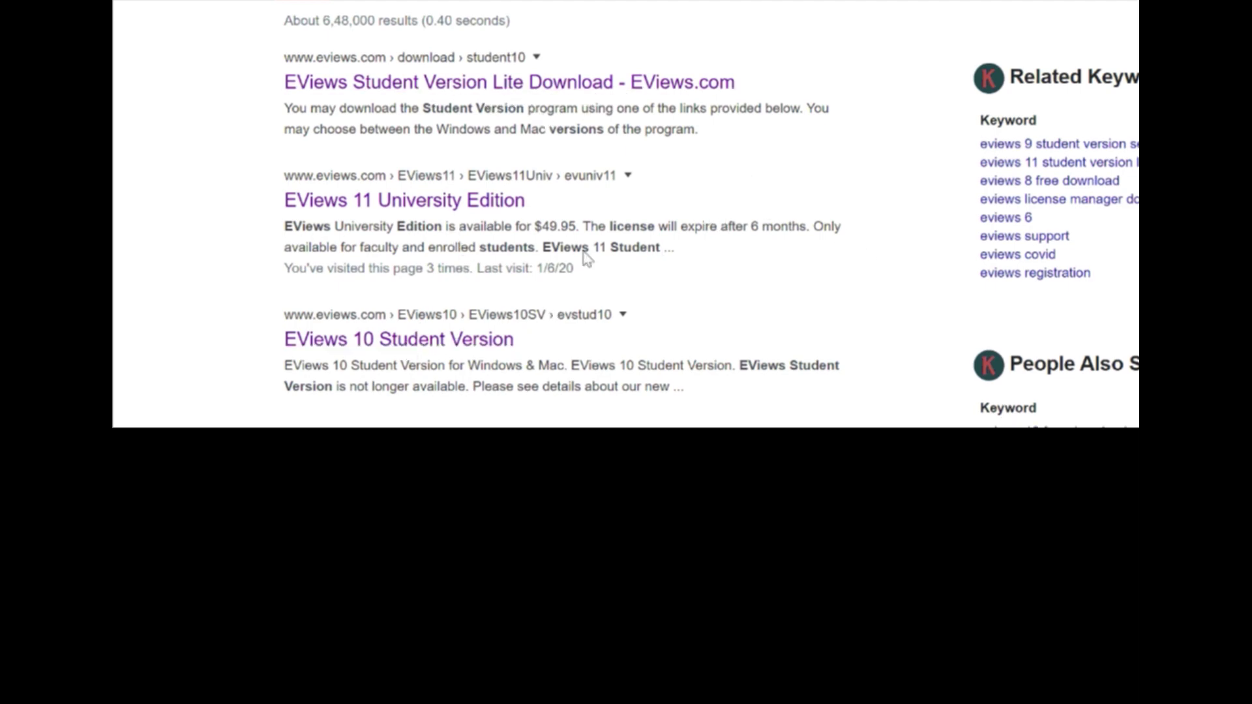
scroll(849, 276, "down", 2)
scroll(849, 276, "down", 3)
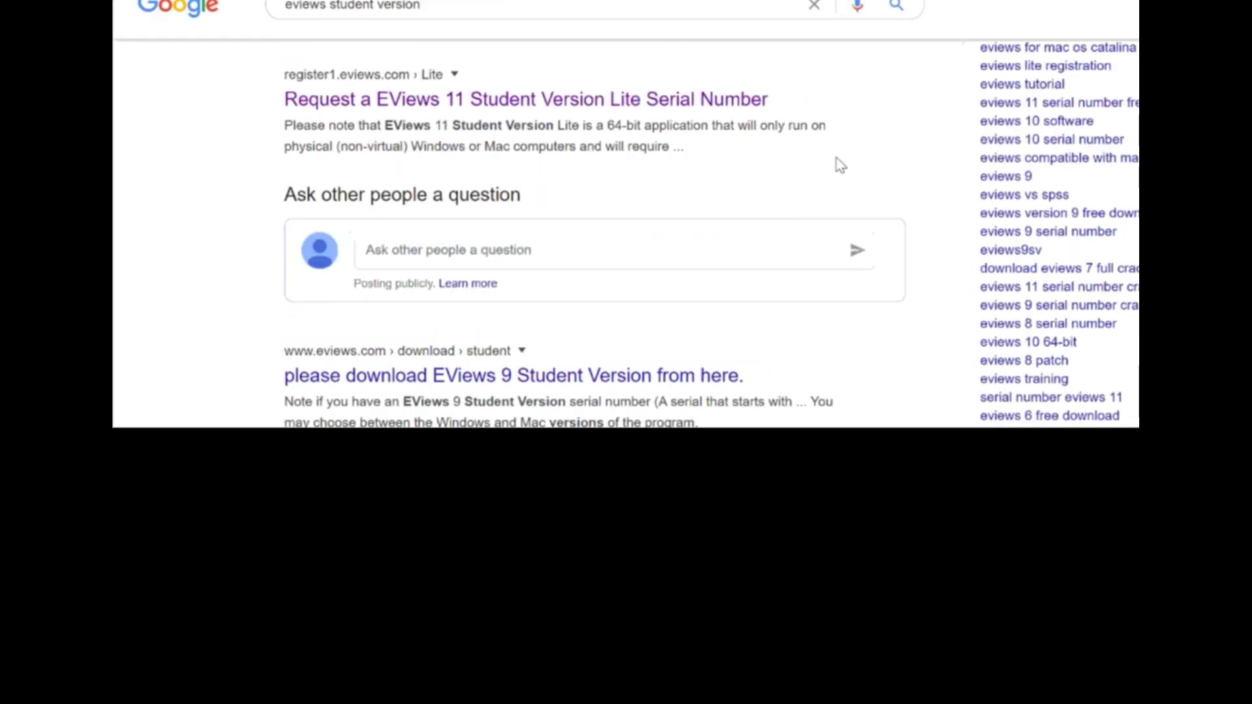
scroll(851, 174, "up", 5)
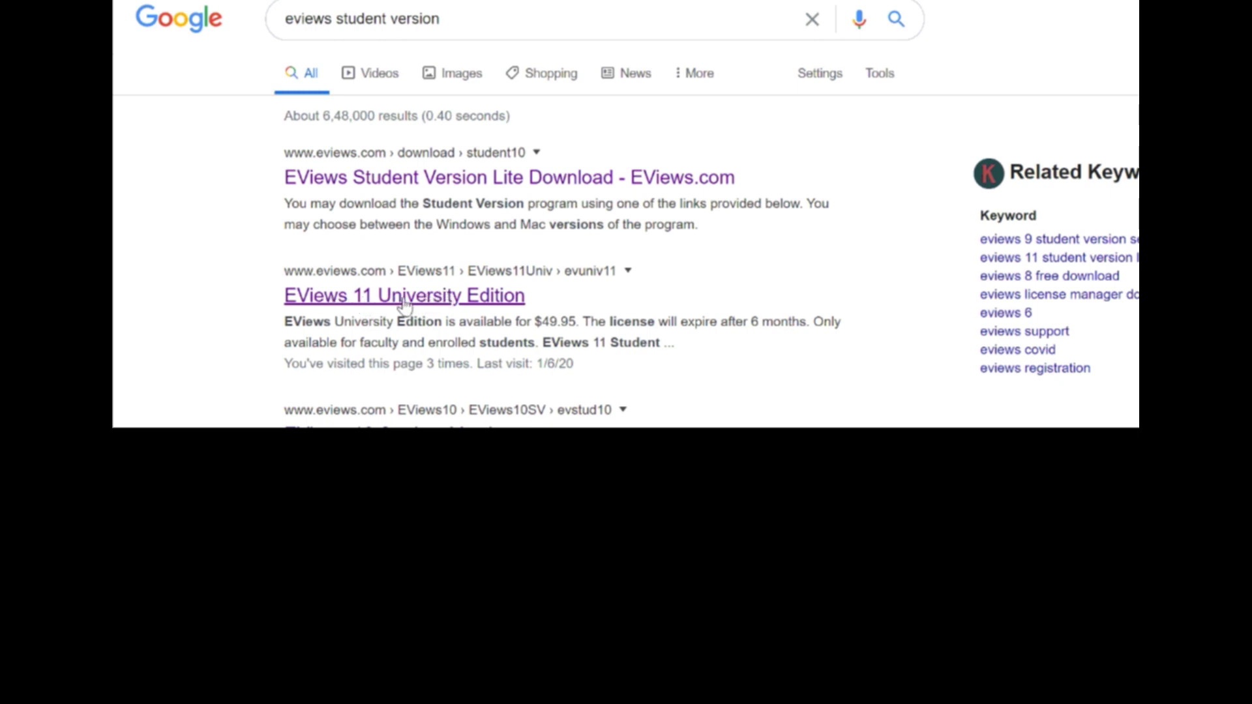
Go to the EViews 11 University Edition page from the search results
left_click(474, 304)
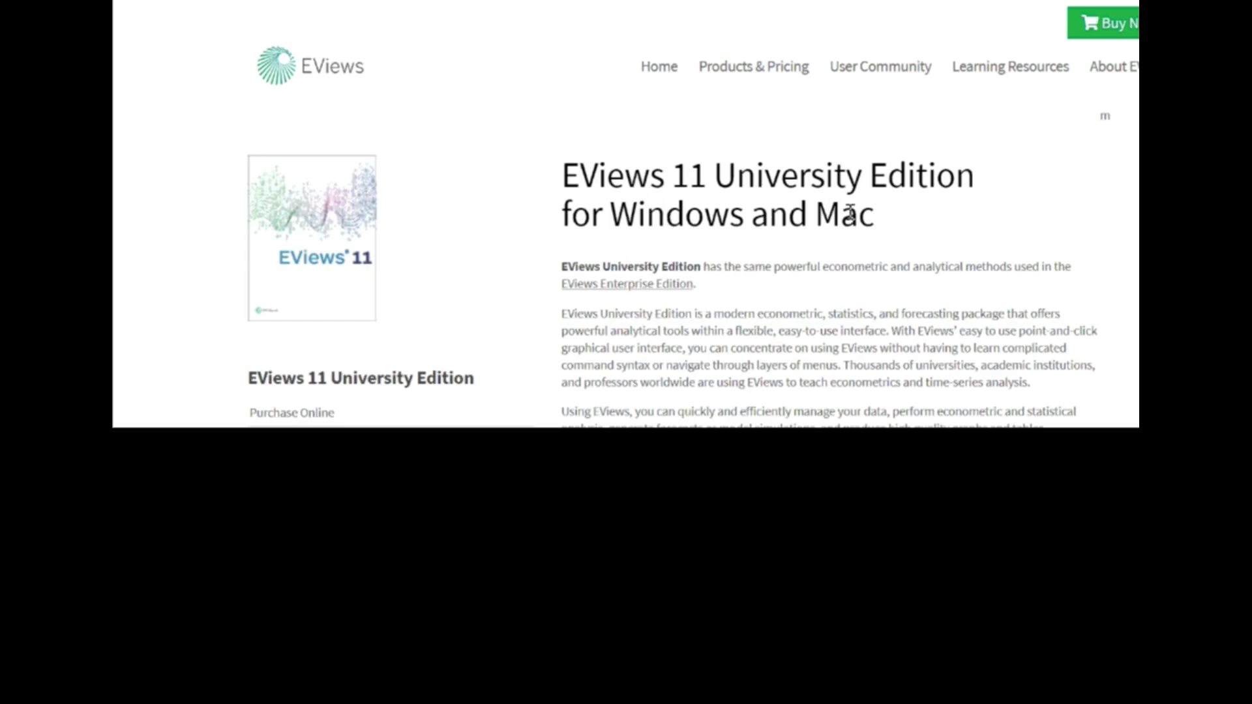
scroll(849, 212, "down", 2)
scroll(849, 211, "down", 2)
scroll(850, 212, "down", 1)
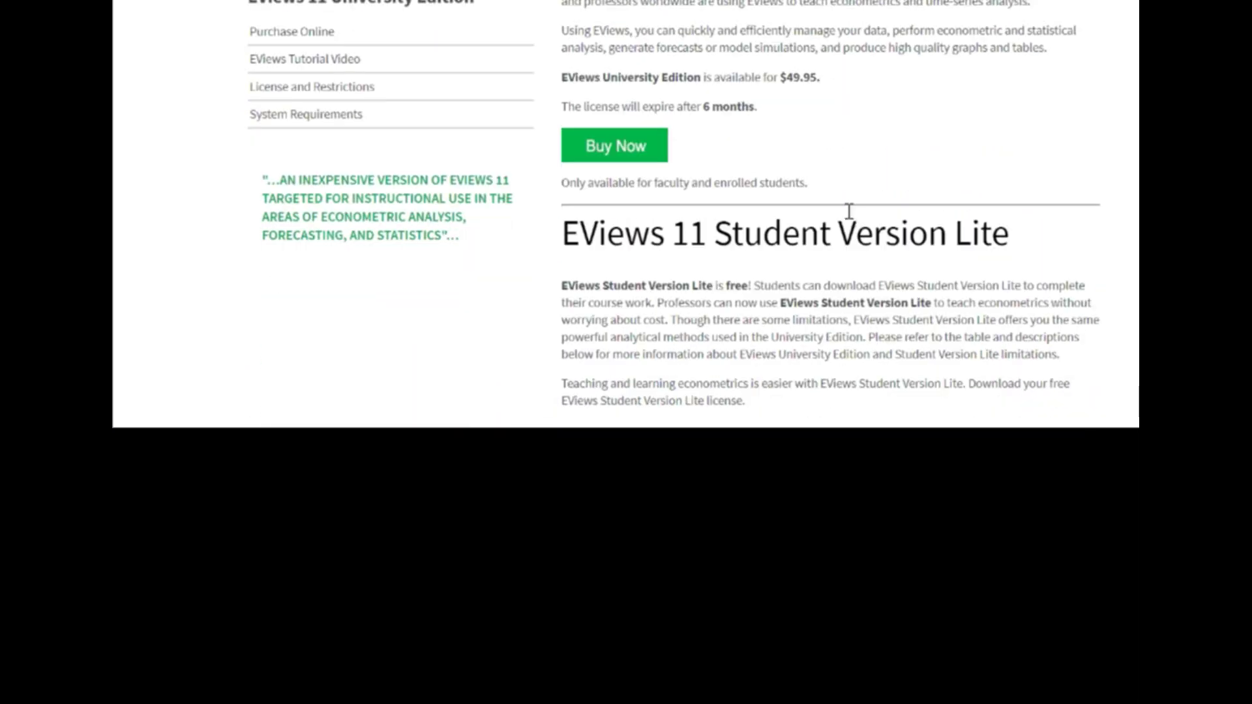
scroll(847, 210, "down", 1)
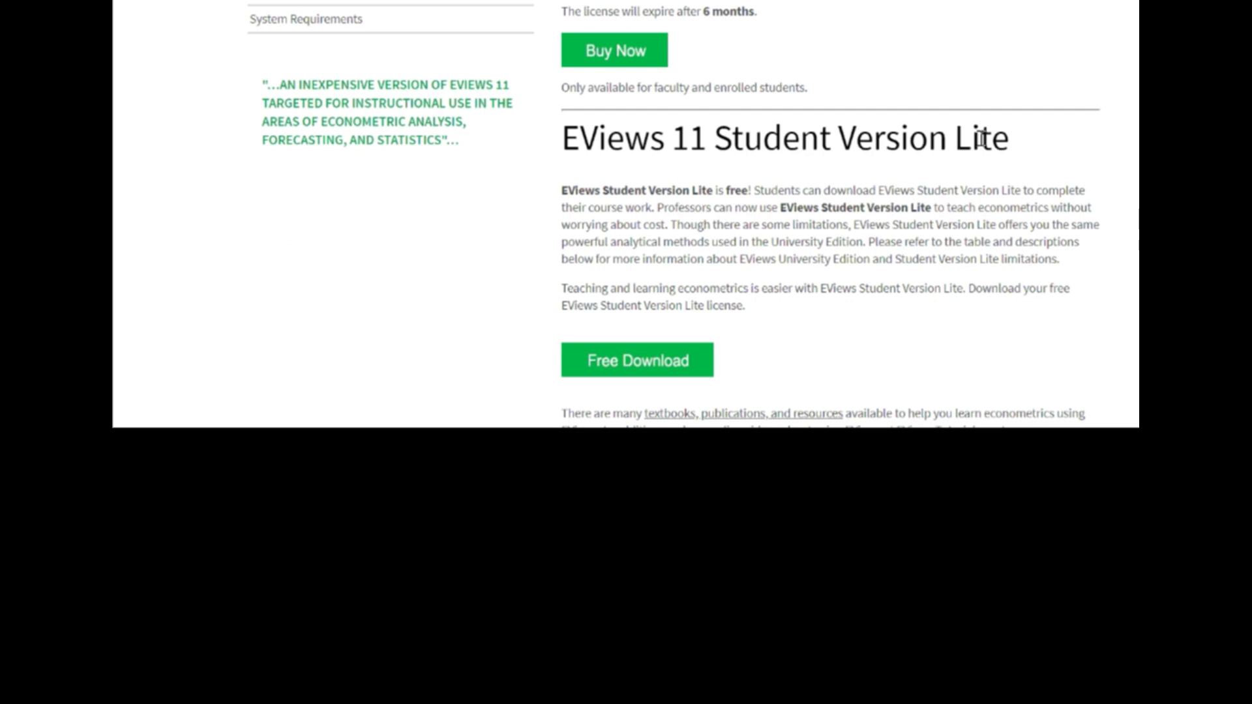
scroll(1008, 137, "down", 1)
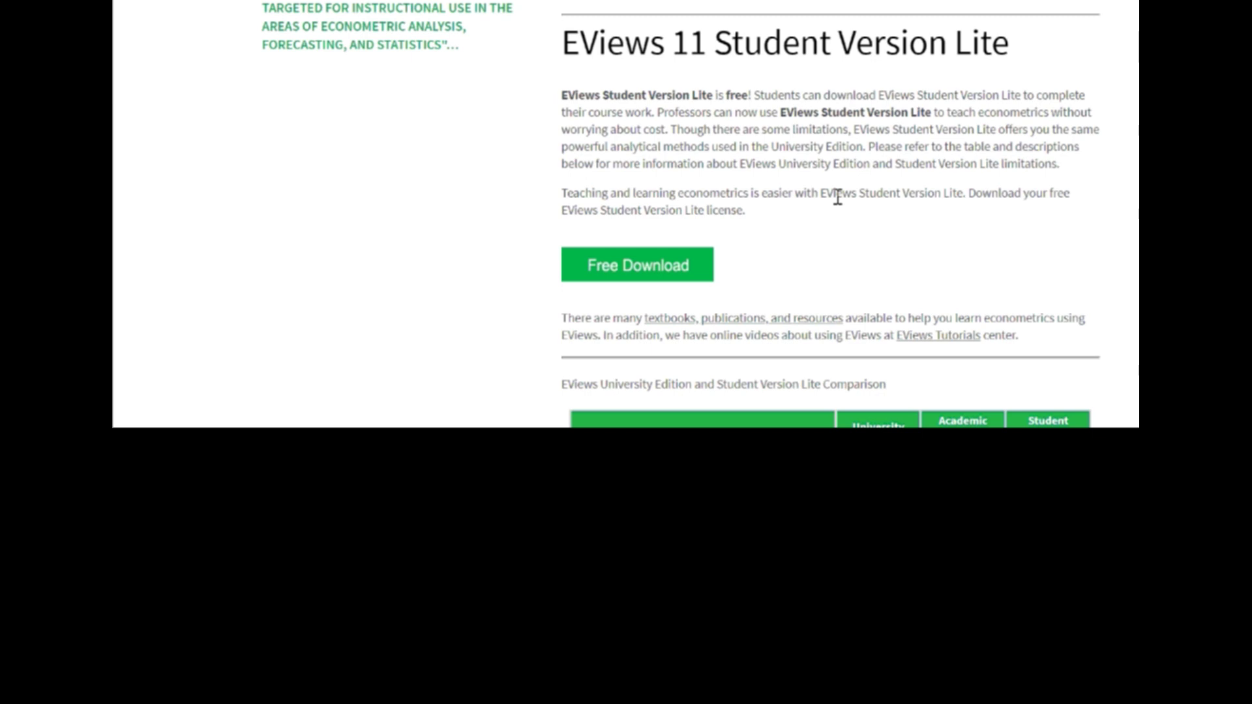
Reach the Student Version Lite serial-number request form, ticking then unticking the privacy agreement
left_click(633, 275)
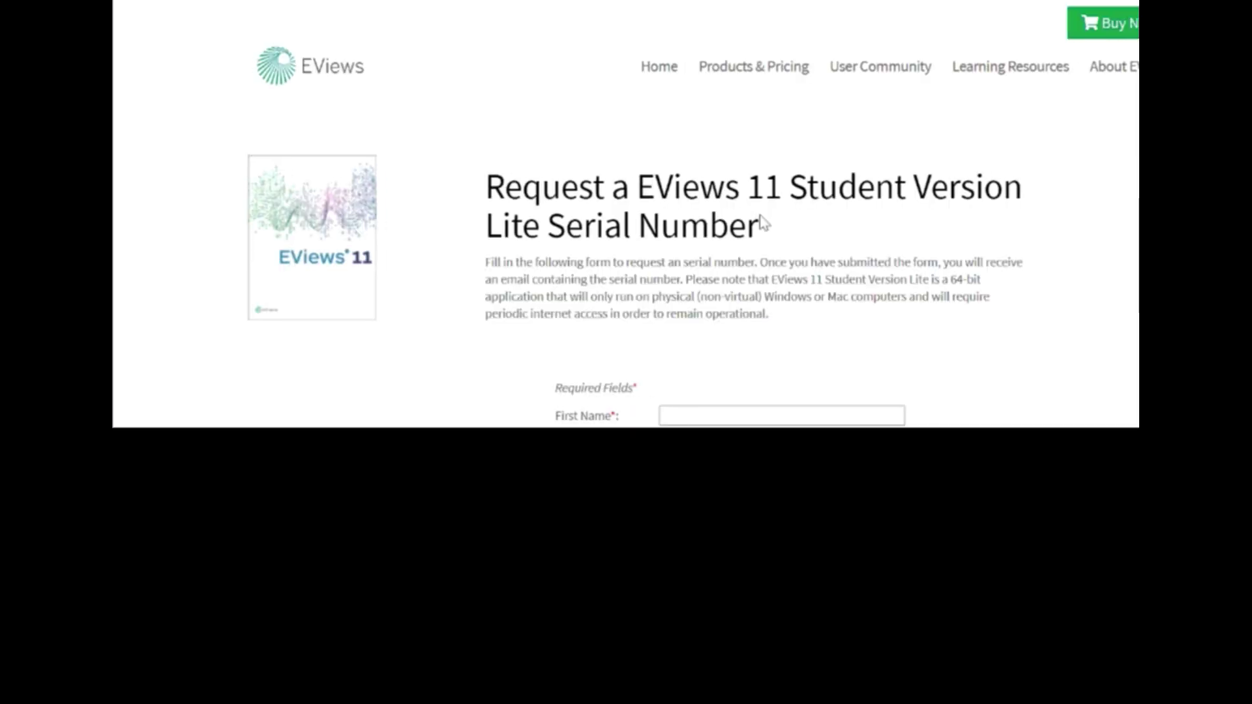
scroll(776, 225, "down", 2)
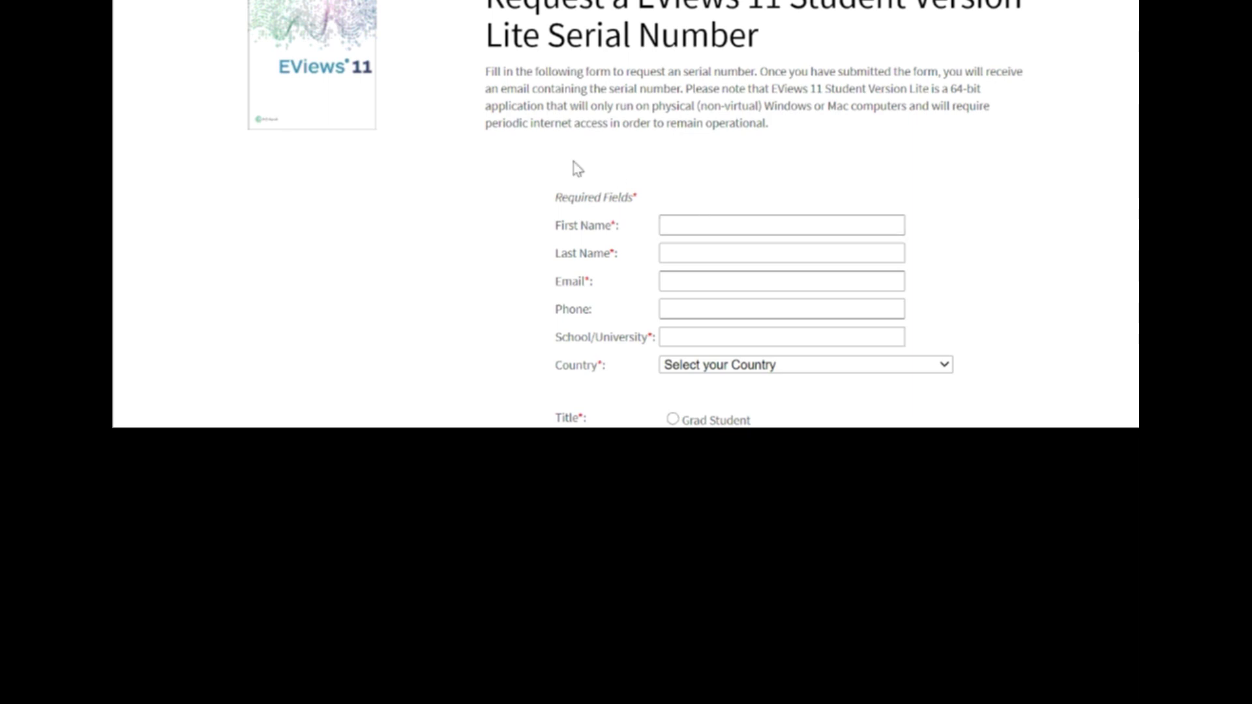
scroll(627, 212, "down", 1)
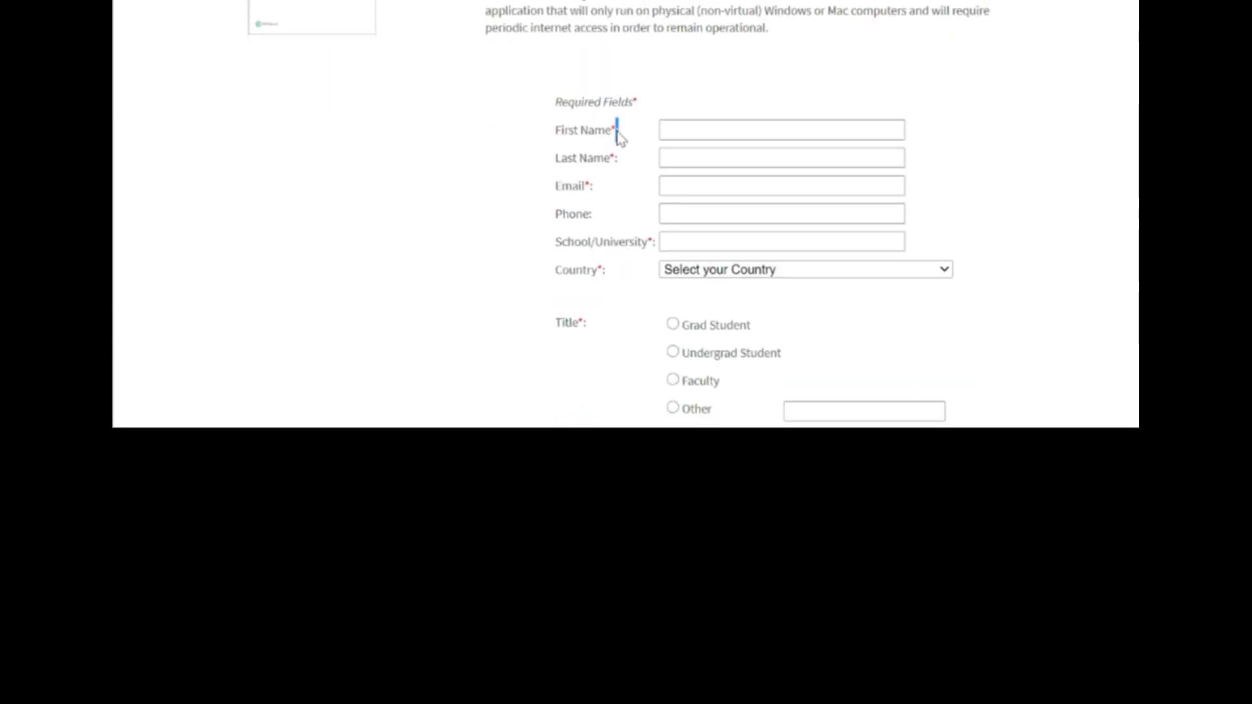
left_click_drag(617, 130, 626, 149)
scroll(624, 239, "down", 3)
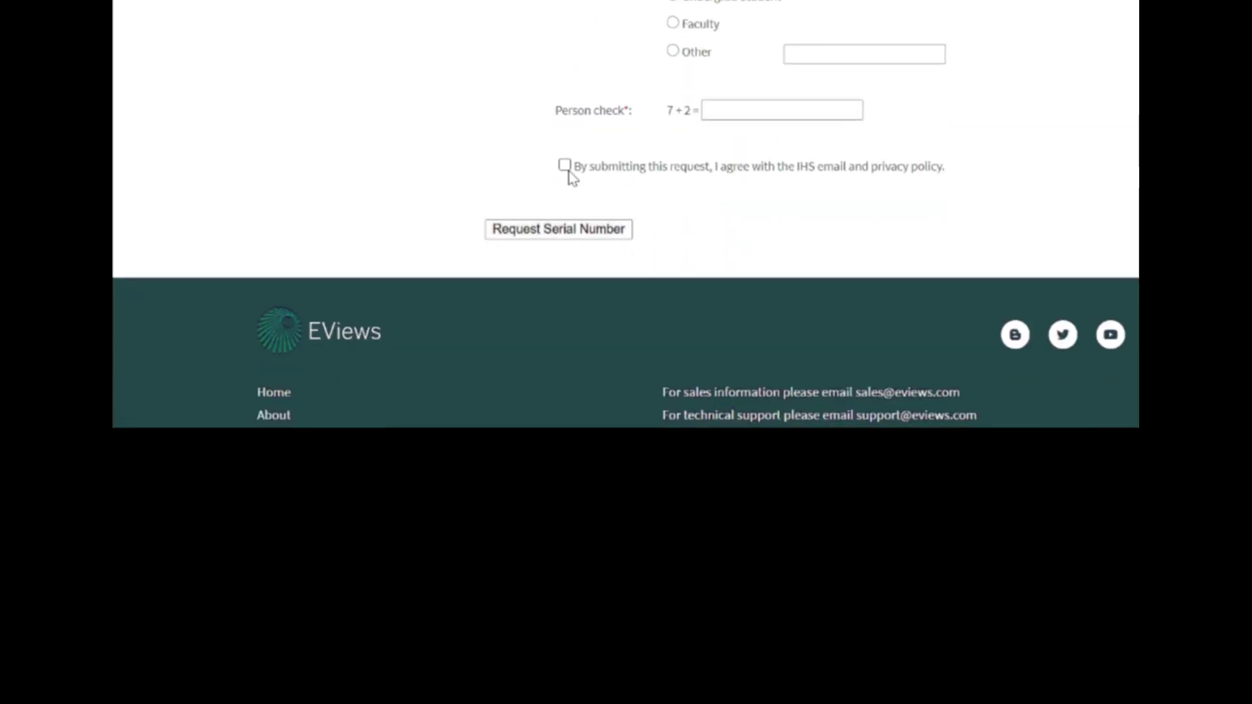
left_click(566, 166)
left_click(565, 165)
scroll(1017, 193, "up", 1)
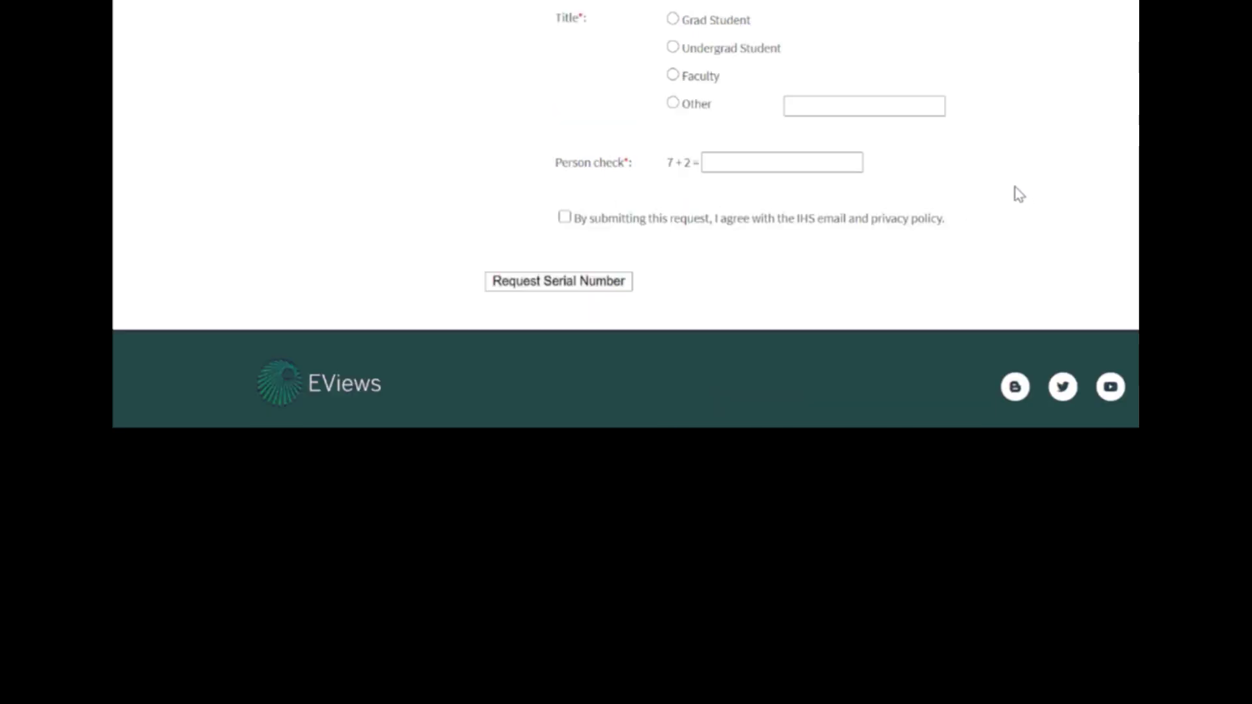
scroll(1015, 193, "up", 4)
scroll(1016, 193, "up", 3)
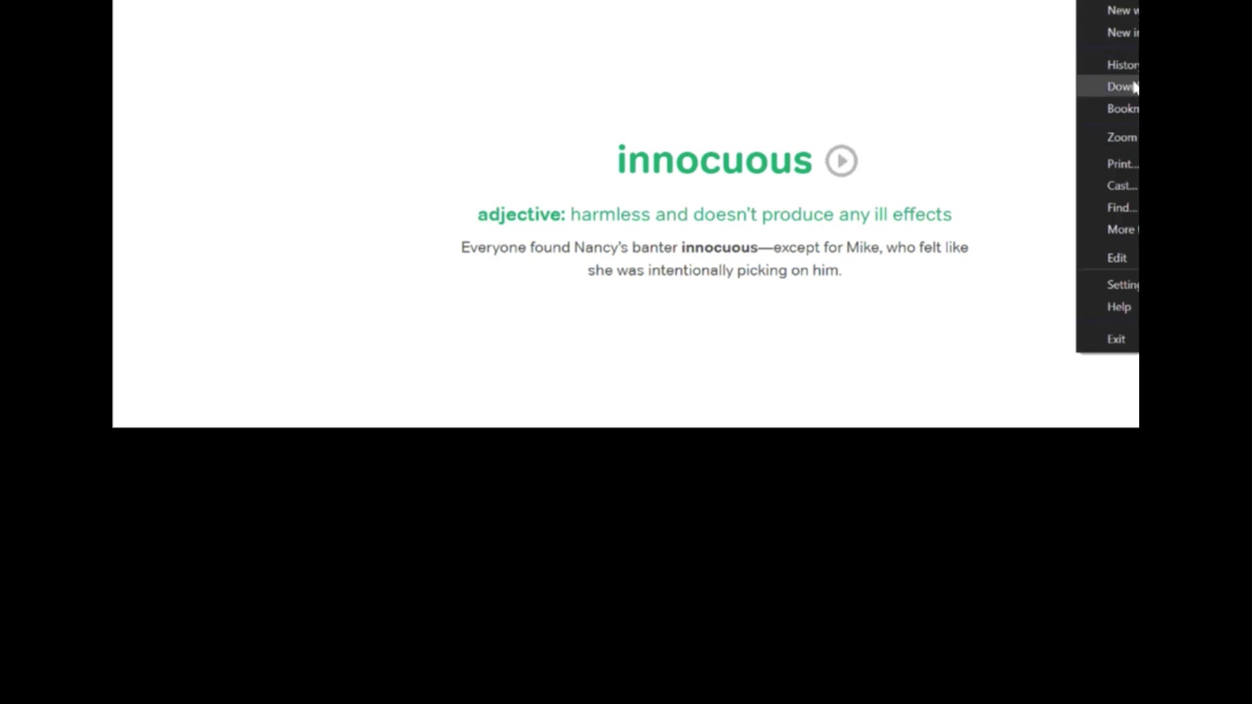
Show Chrome's Downloads page listing EViews11SVInstaller(64-bit).exe
left_click(1125, 86)
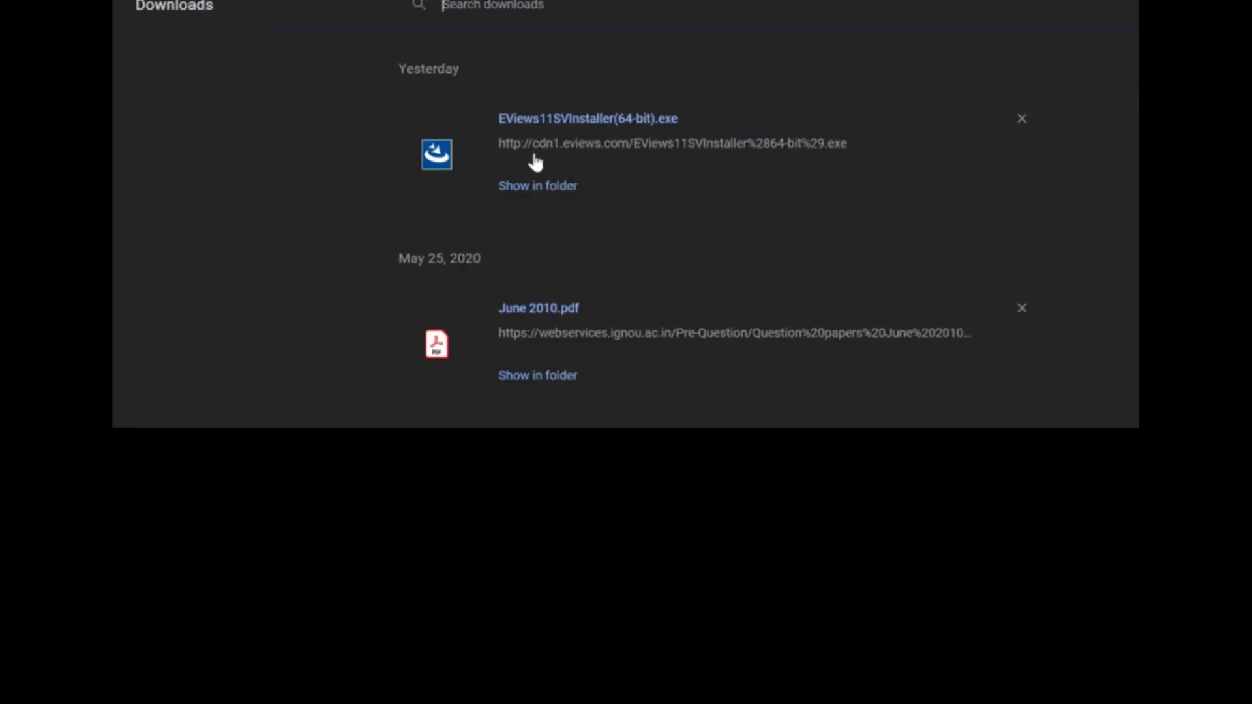